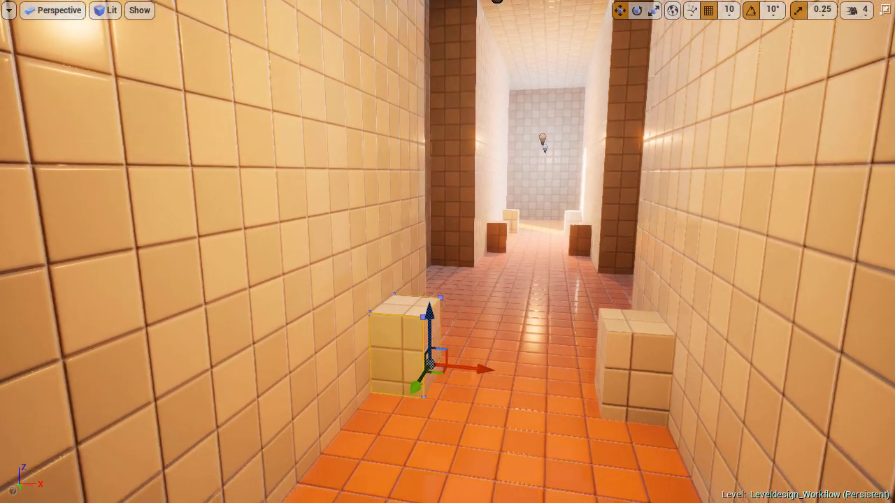
# Step: Examine the placeholder blocks along the tiled corridor of the simple-layout level
pyautogui.moveTo(609, 337); pyautogui.dragTo(613, 376, button='right')
pyautogui.moveTo(538, 330)
pyautogui.mouseDown(button='right')
pyautogui.moveTo(520, 359)
pyautogui.moveTo(565, 269)
pyautogui.mouseUp(button='right')
pyautogui.click(536, 347)
pyautogui.moveTo(504, 332); pyautogui.dragTo(336, 231, button='right')
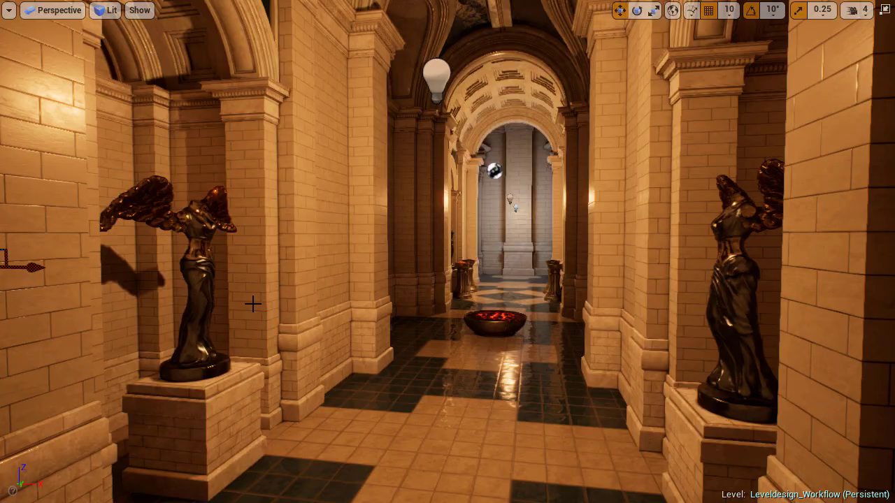
# Step: Select the winged statue together with its pedestal in the meshed corridor and shift them sideways
pyautogui.click(251, 277)
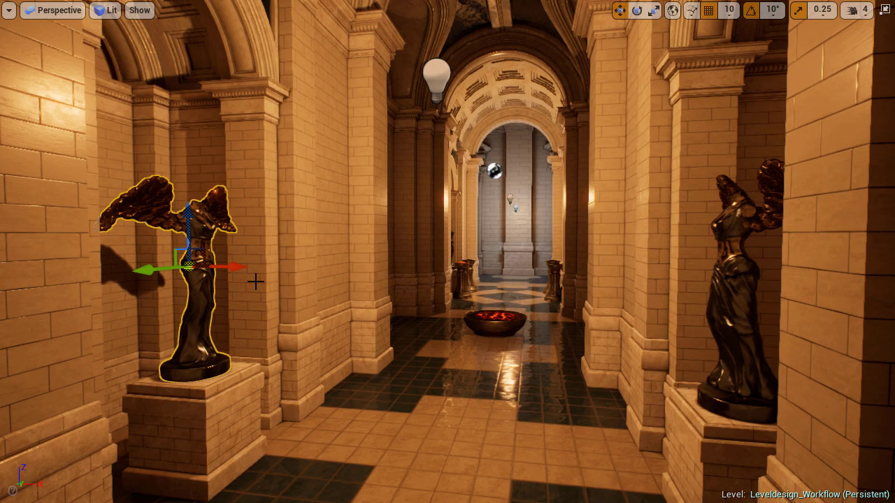
pyautogui.moveTo(251, 278); pyautogui.dragTo(266, 273, button='right')
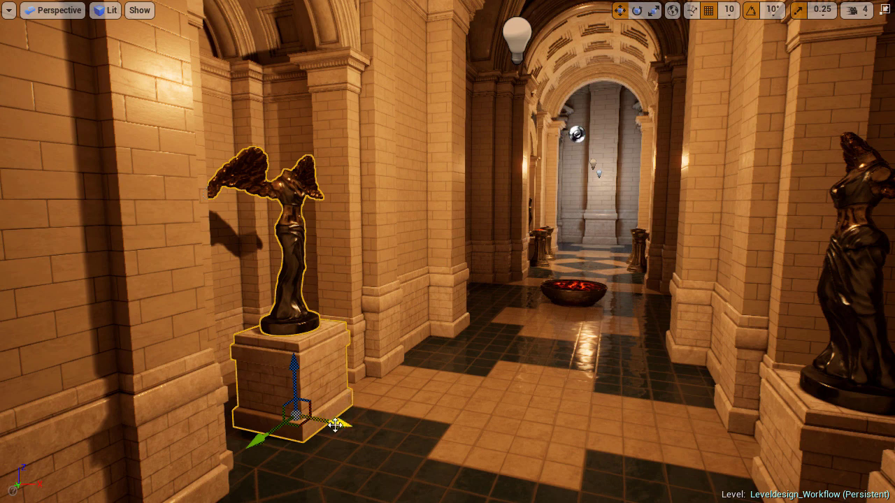
pyautogui.moveTo(413, 319)
pyautogui.mouseDown(button='right')
pyautogui.moveTo(409, 291)
pyautogui.moveTo(424, 319)
pyautogui.mouseUp(button='right')
pyautogui.click(413, 319)
pyautogui.moveTo(425, 366); pyautogui.dragTo(430, 388, button='right')
pyautogui.moveTo(400, 485); pyautogui.dragTo(422, 483)
pyautogui.moveTo(425, 398)
pyautogui.mouseDown(button='right')
pyautogui.moveTo(436, 430)
pyautogui.moveTo(444, 419)
pyautogui.moveTo(429, 385)
pyautogui.mouseUp(button='right')
pyautogui.click(470, 423)
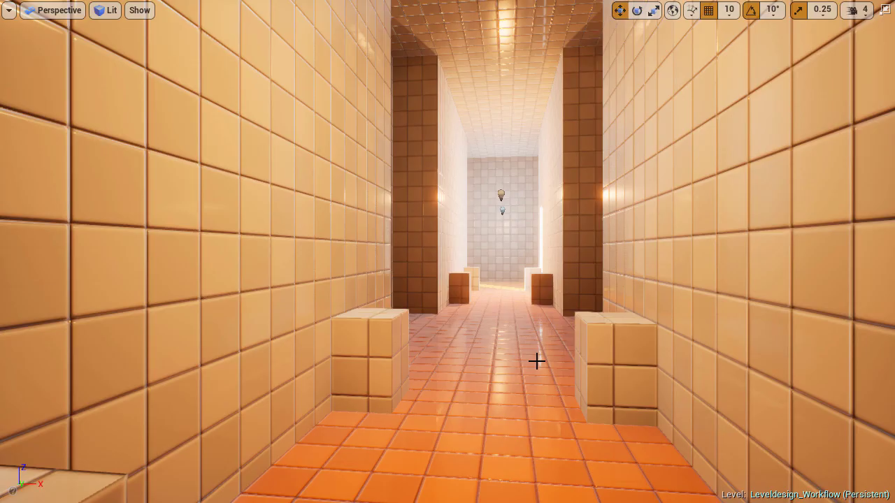
# Step: Playtest the simple-layout pass from the tiled corridor floor through to the hall with blue pillars and stairs
pyautogui.moveTo(536, 359); pyautogui.dragTo(459, 457, button='right')
pyautogui.rightClick(460, 457)
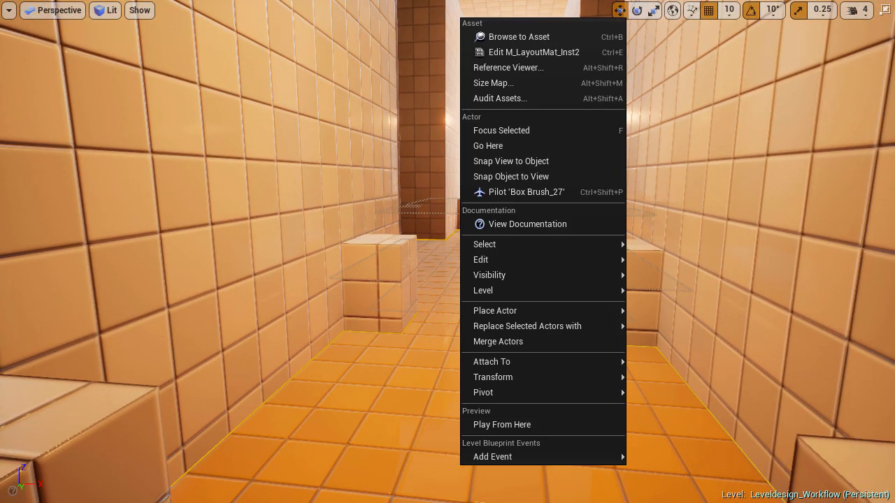
pyautogui.click(493, 425)
pyautogui.press('w')
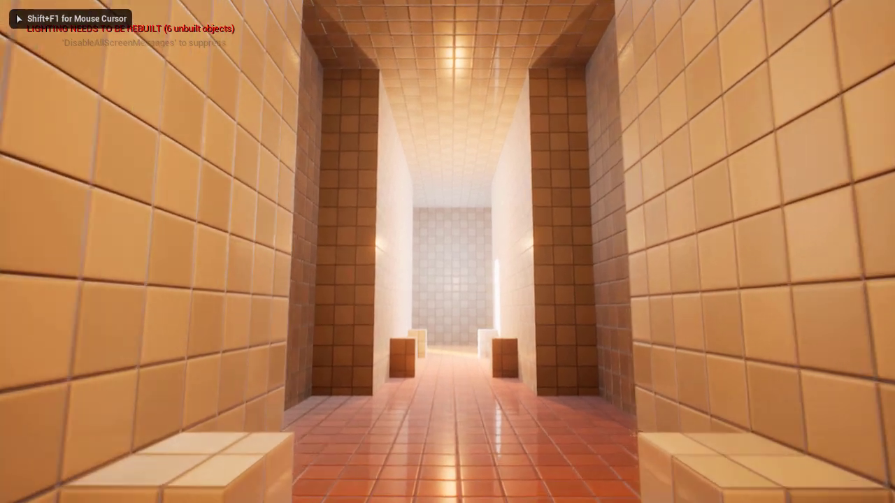
pyautogui.press('w')
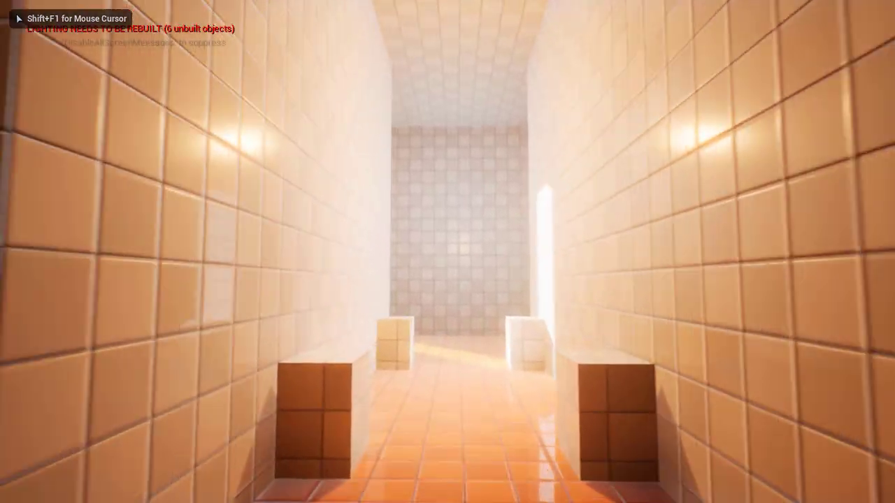
pyautogui.press('w')
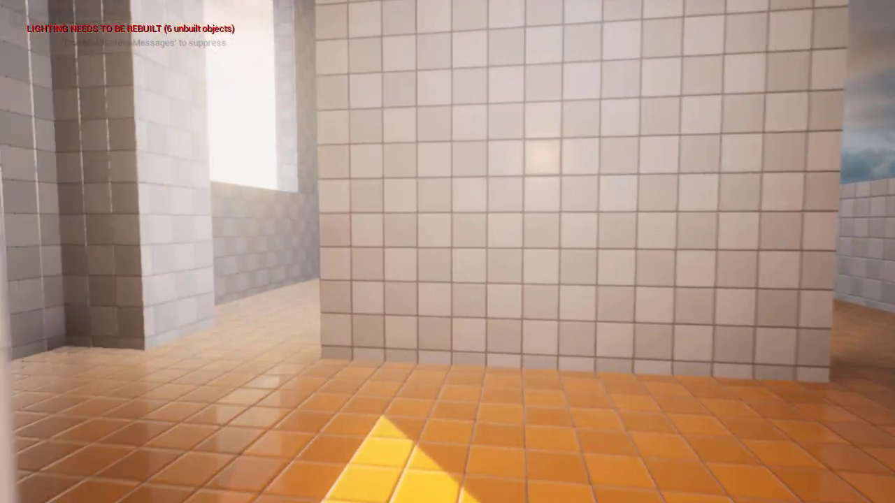
pyautogui.press('w')
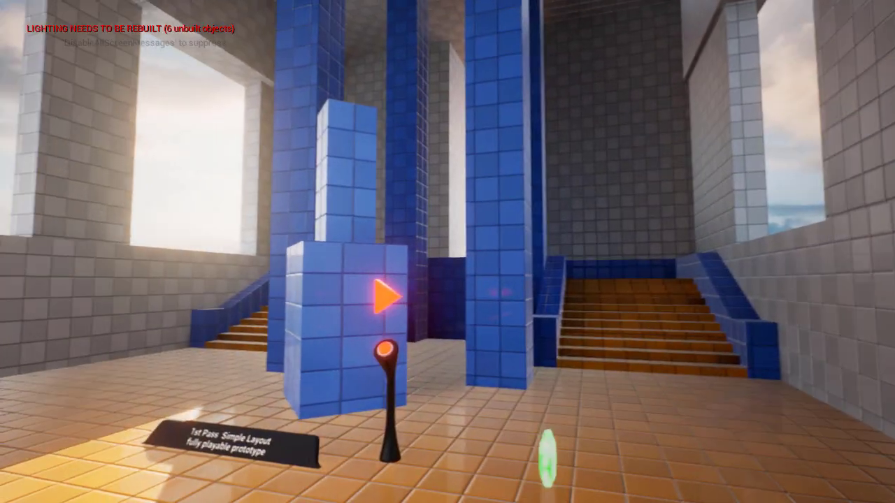
pyautogui.press('w')
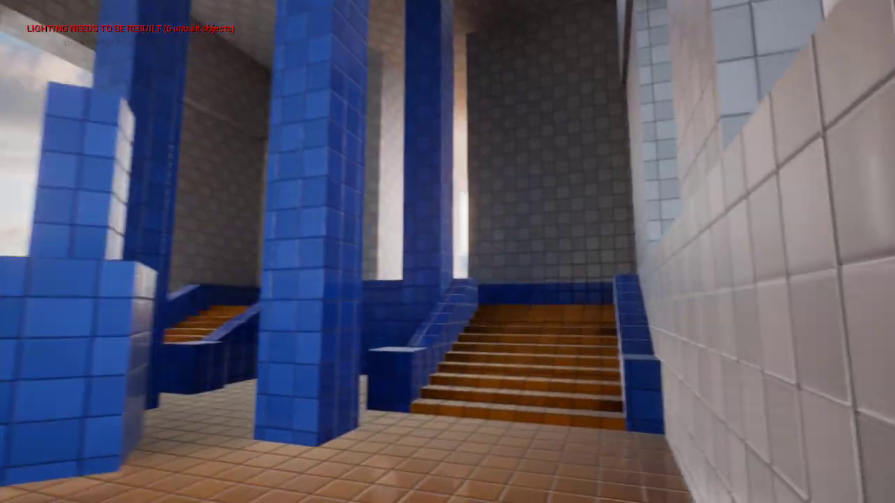
pyautogui.press('w')
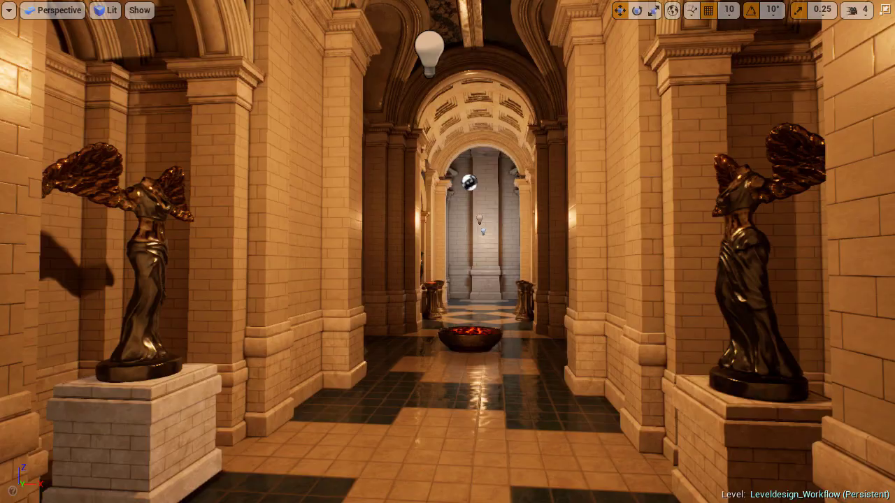
# Step: Playtest the meshing pass from the corridor floor through the statue hall and up the stairs, then end the session
pyautogui.rightClick(434, 462)
pyautogui.click(462, 430)
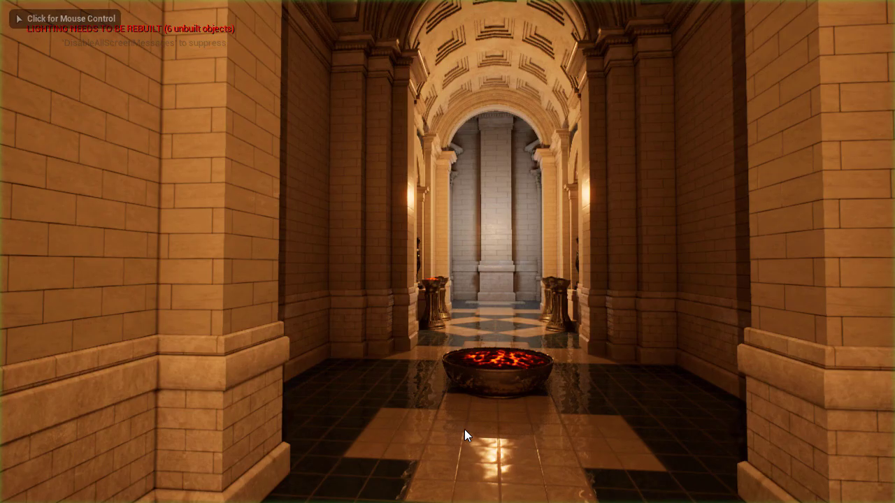
pyautogui.click(464, 429)
pyautogui.press('w')
pyautogui.press('w')
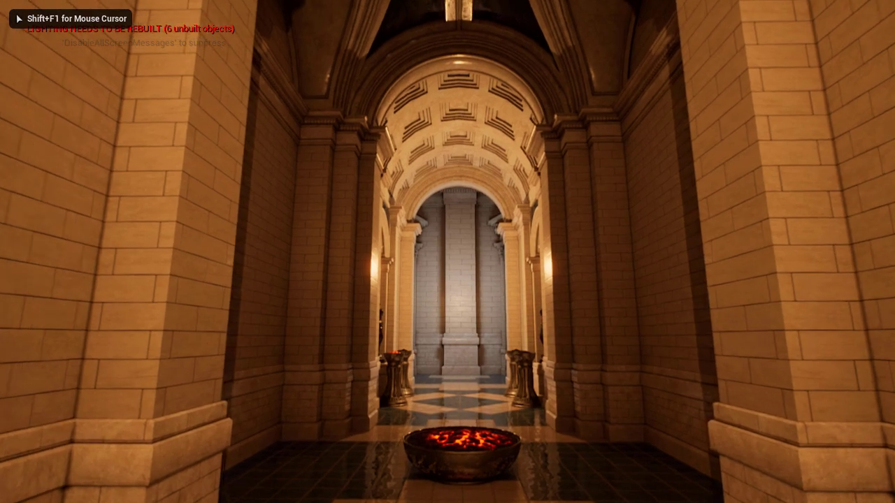
pyautogui.press('w')
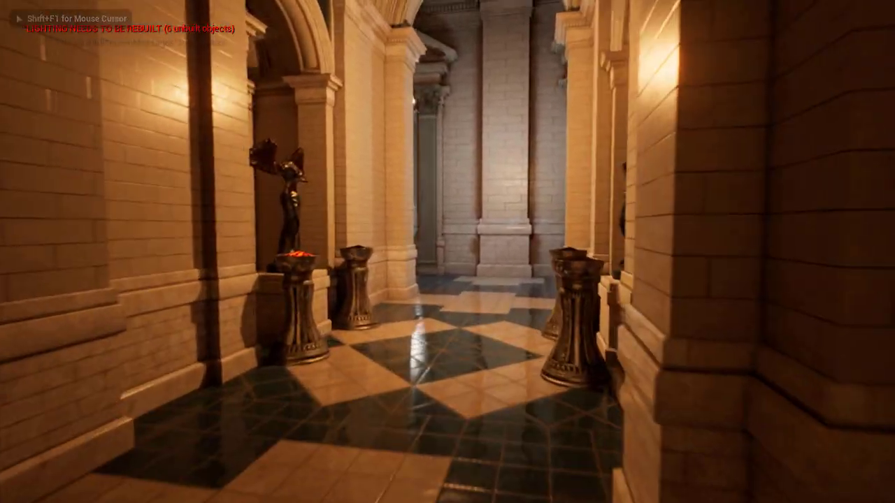
pyautogui.press('w')
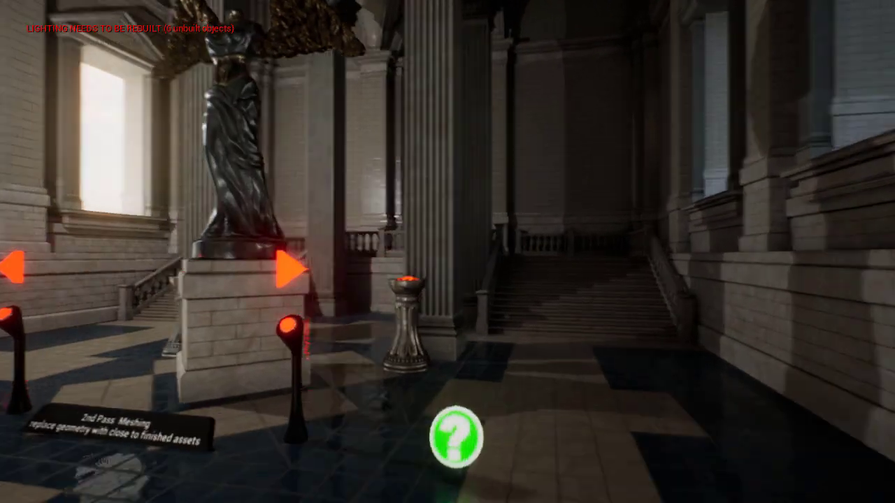
pyautogui.press('w')
pyautogui.press('w')
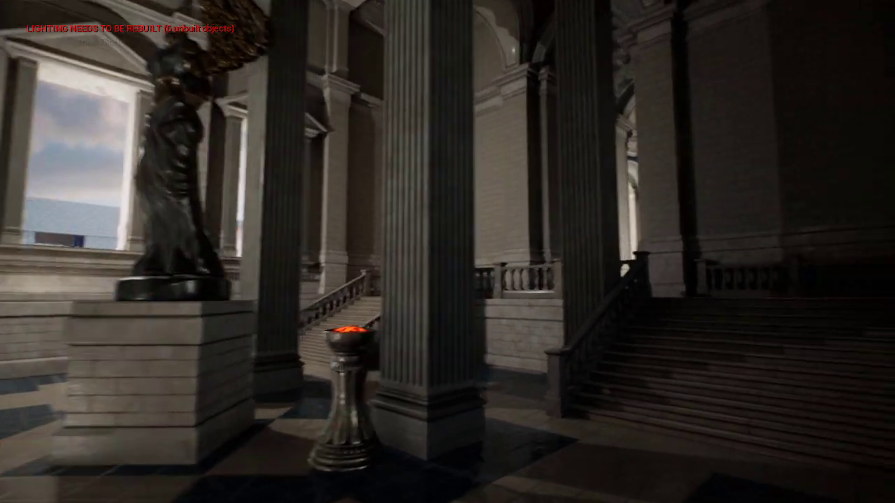
pyautogui.press('w')
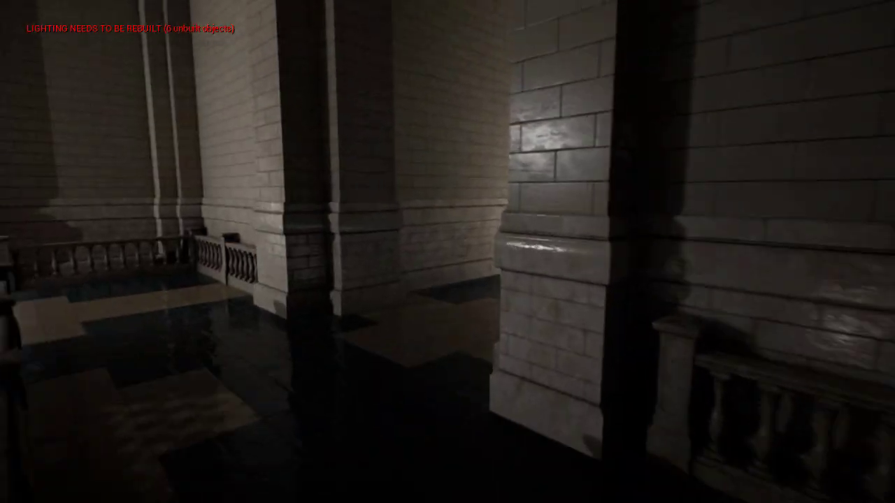
pyautogui.press('Escape')
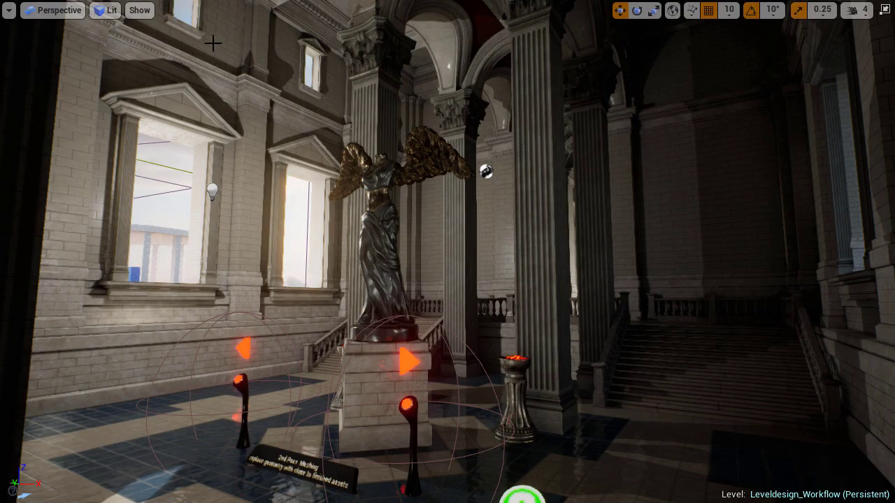
# Step: Hide the static meshes in the viewport to inspect the remaining level content, then show them again
pyautogui.click(139, 11)
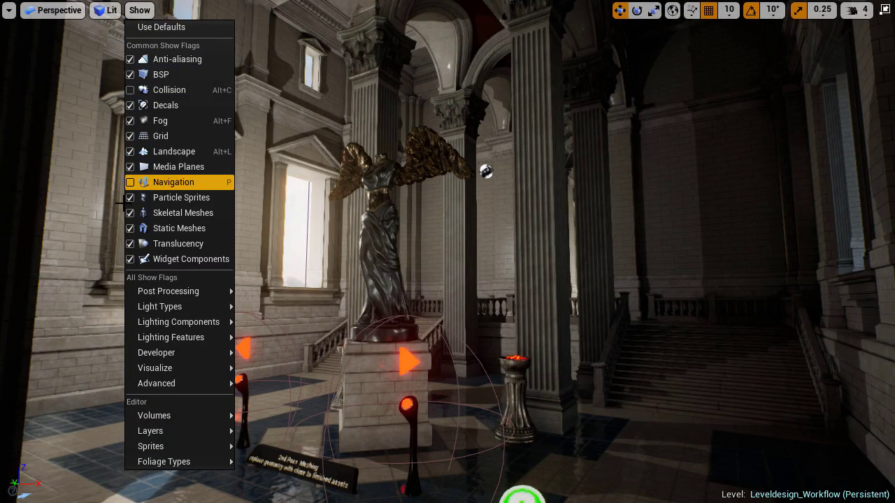
pyautogui.click(132, 229)
pyautogui.moveTo(445, 270); pyautogui.dragTo(397, 195, button='right')
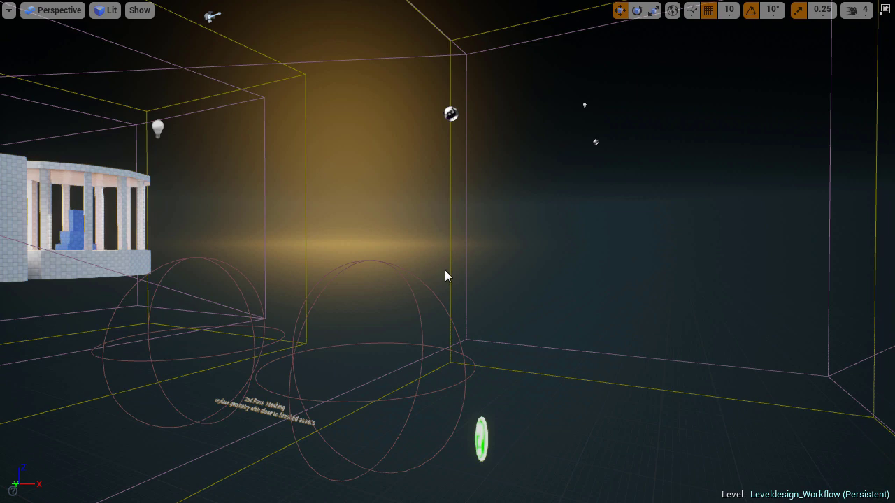
pyautogui.click(139, 11)
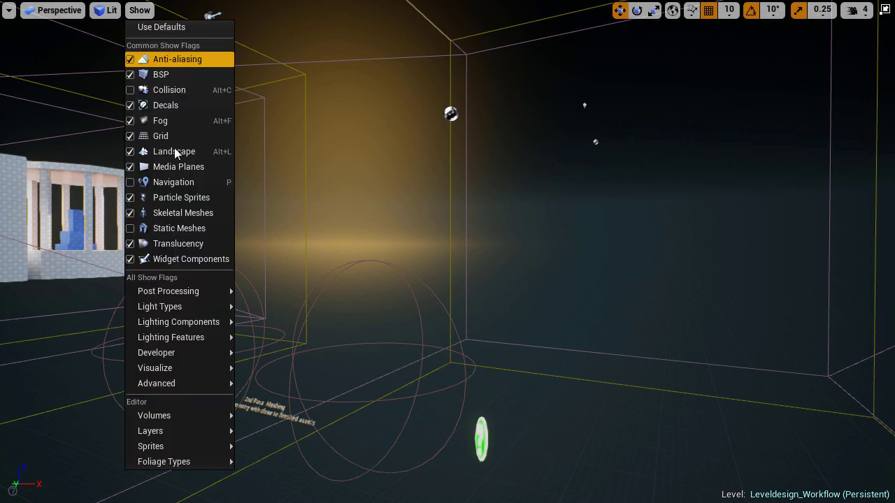
pyautogui.click(151, 228)
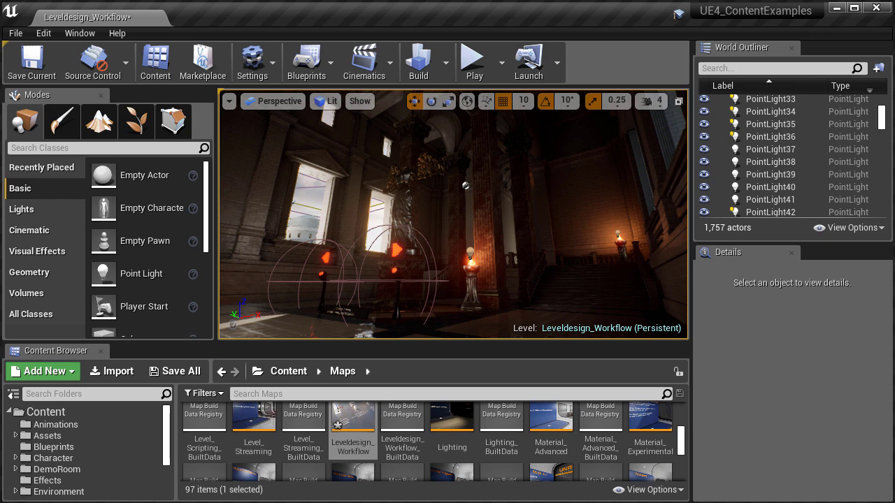
# Step: Search the level's actors for "direc" and inspect the directional light in the domed statue room
pyautogui.click(775, 68)
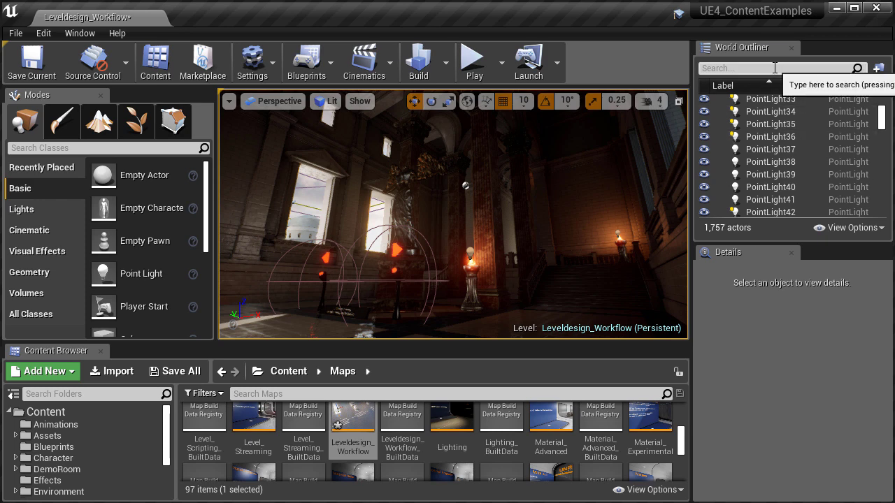
pyautogui.write('direc')
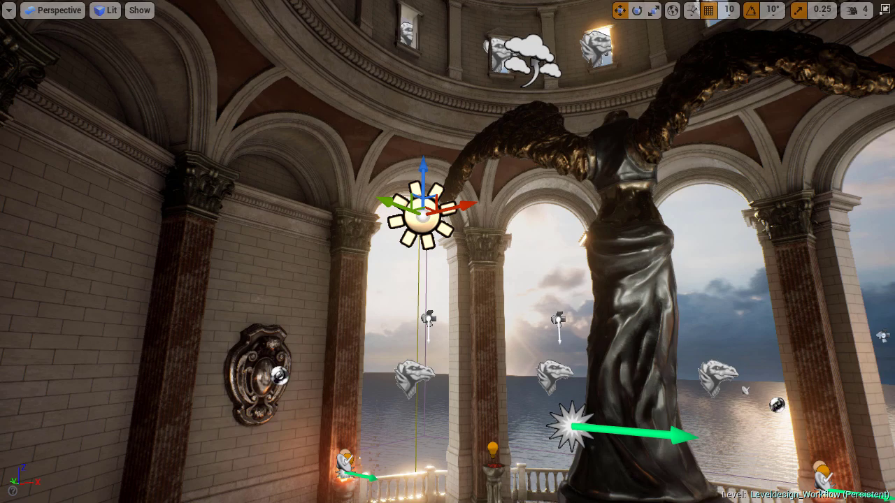
pyautogui.moveTo(717, 196); pyautogui.dragTo(513, 193, button='right')
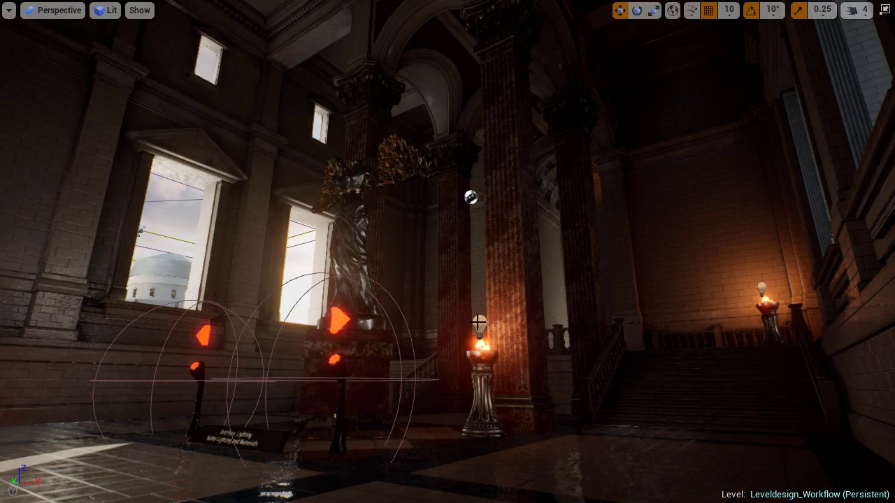
# Step: Focus on the point light above the column brazier and examine the other fire lights in the corridor and on the stair landing
pyautogui.click(478, 326)
pyautogui.press('f')
pyautogui.moveTo(448, 252); pyautogui.dragTo(161, 217, button='right')
pyautogui.moveTo(439, 278); pyautogui.dragTo(252, 287, button='right')
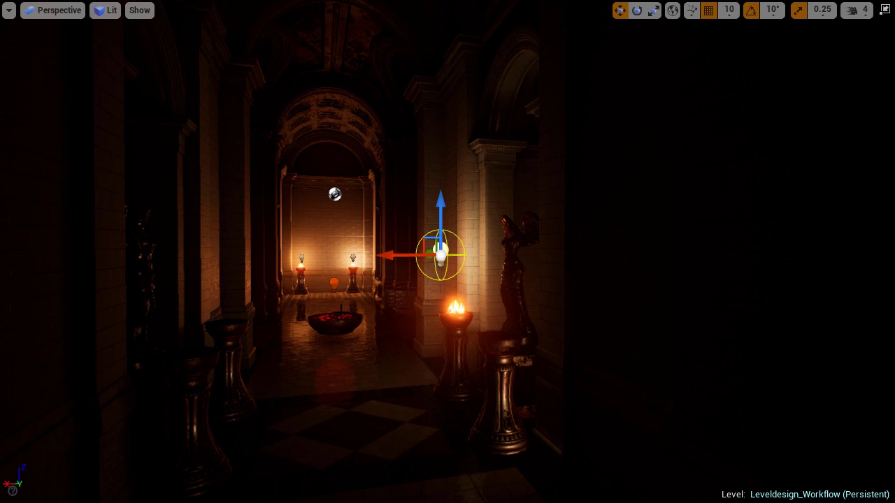
pyautogui.moveTo(341, 312); pyautogui.dragTo(776, 322, button='right')
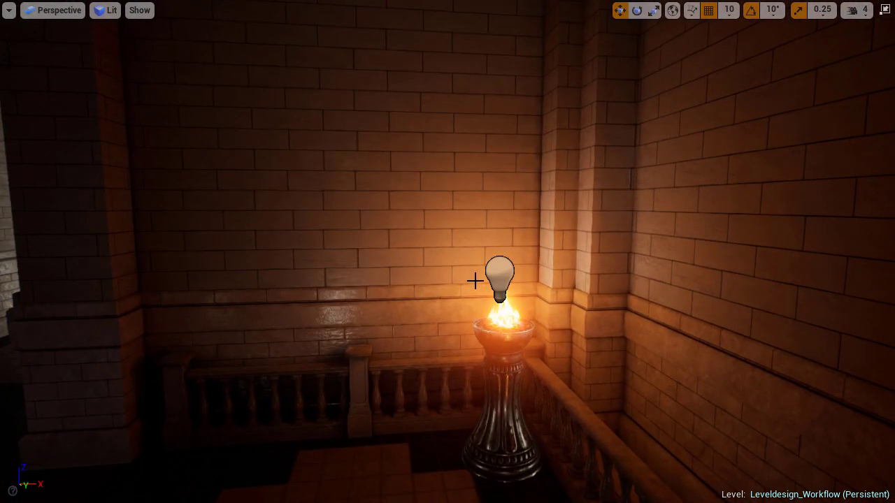
pyautogui.click(500, 277)
pyautogui.moveTo(500, 277); pyautogui.dragTo(497, 341, button='right')
pyautogui.click(734, 285)
pyautogui.moveTo(735, 286); pyautogui.dragTo(853, 325, button='right')
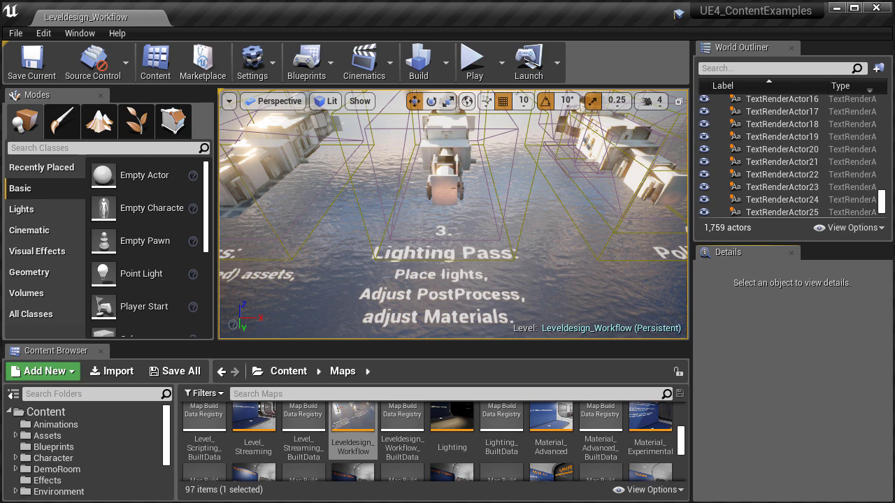
# Step: Open a second details window for the PostProcess_Stage3 volume and show the lighting-pass hall in an enlarged viewport
pyautogui.click(512, 172)
pyautogui.click(80, 33)
pyautogui.moveTo(120, 60)
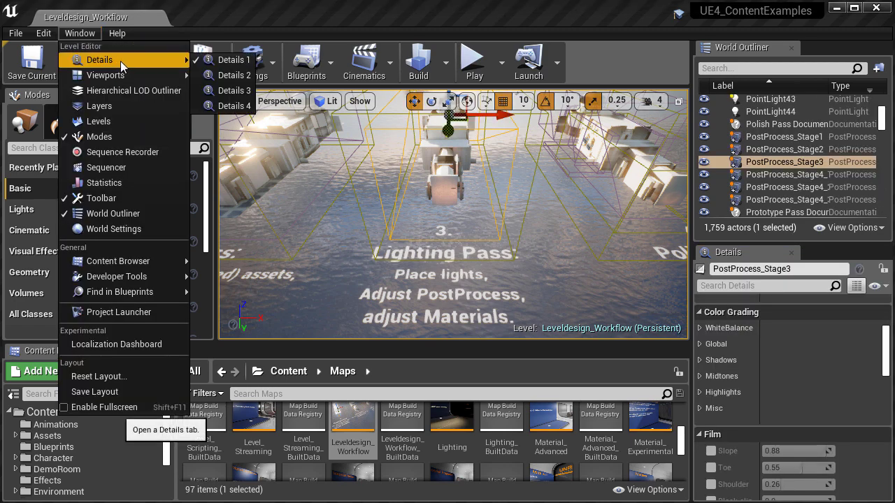
pyautogui.click(217, 76)
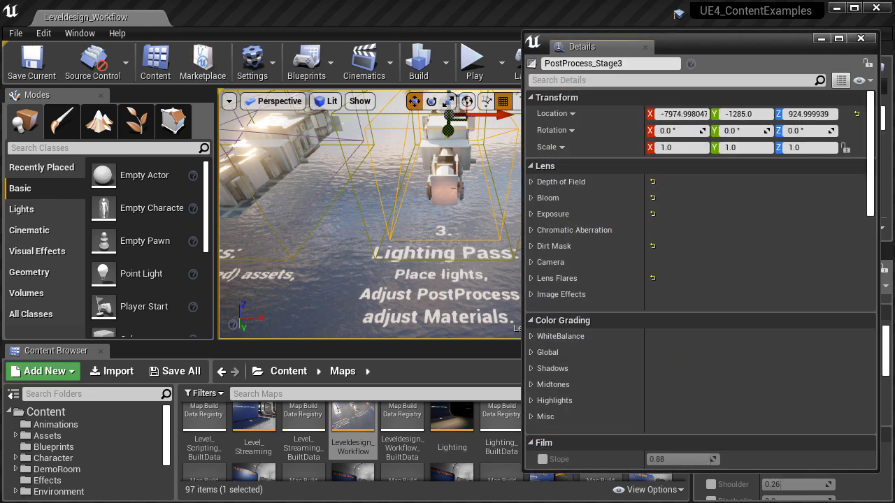
pyautogui.moveTo(334, 166); pyautogui.dragTo(312, 176, button='right')
pyautogui.press('3')
pyautogui.press('F11')
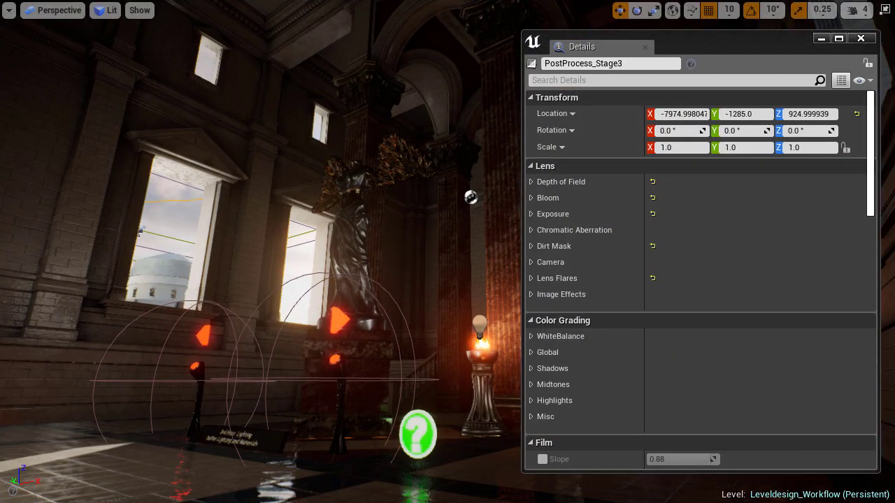
# Step: Review the volume's depth of field settings and set its bloom intensity to about 2.43
pyautogui.click(531, 181)
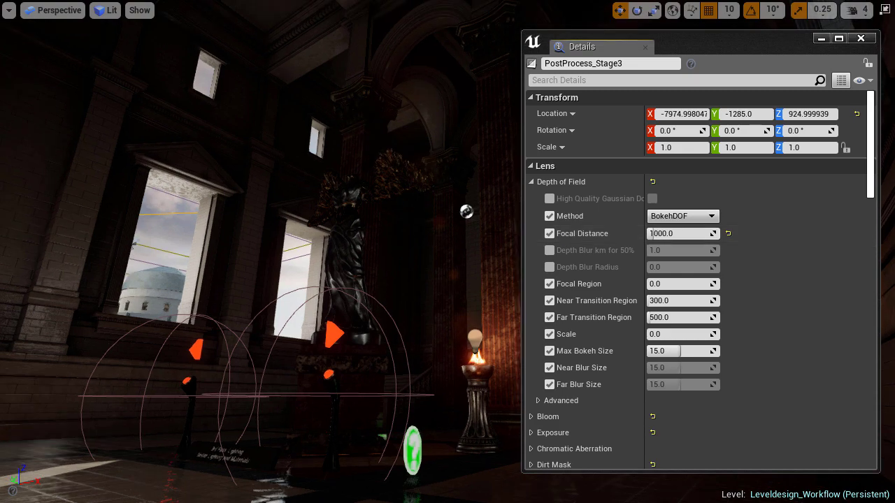
pyautogui.click(560, 182)
pyautogui.click(547, 198)
pyautogui.moveTo(652, 233); pyautogui.dragTo(682, 233)
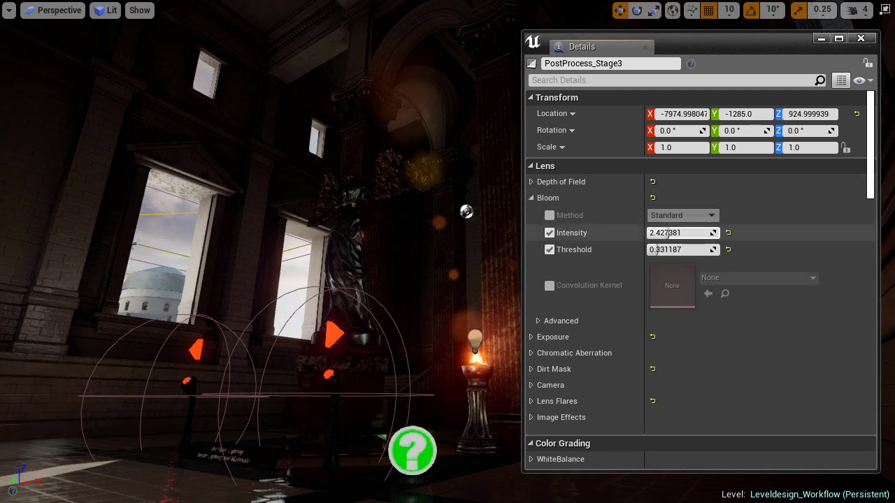
# Step: Set the volume's exposure minimum brightness to about 0.826 and its exposure compensation to about 0.065
pyautogui.click(547, 197)
pyautogui.click(552, 214)
pyautogui.moveTo(675, 265)
pyautogui.mouseDown()
pyautogui.moveTo(692, 265)
pyautogui.moveTo(661, 266)
pyautogui.mouseUp()
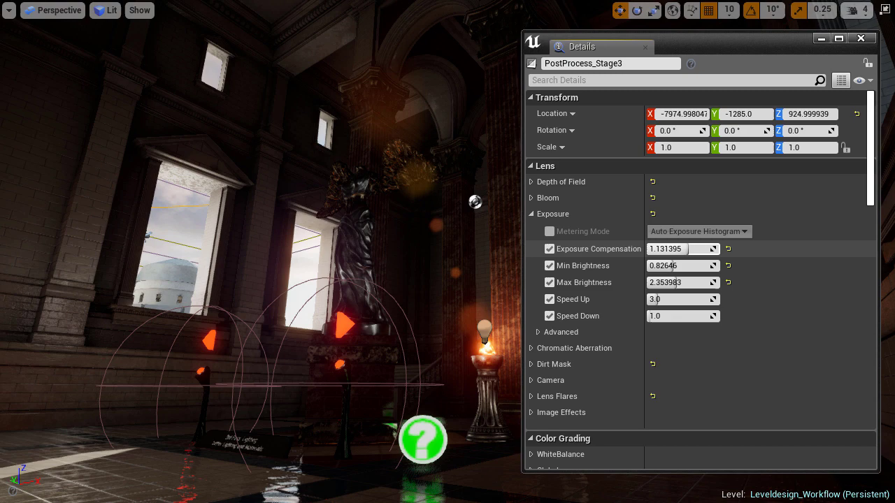
pyautogui.moveTo(688, 249); pyautogui.dragTo(683, 249)
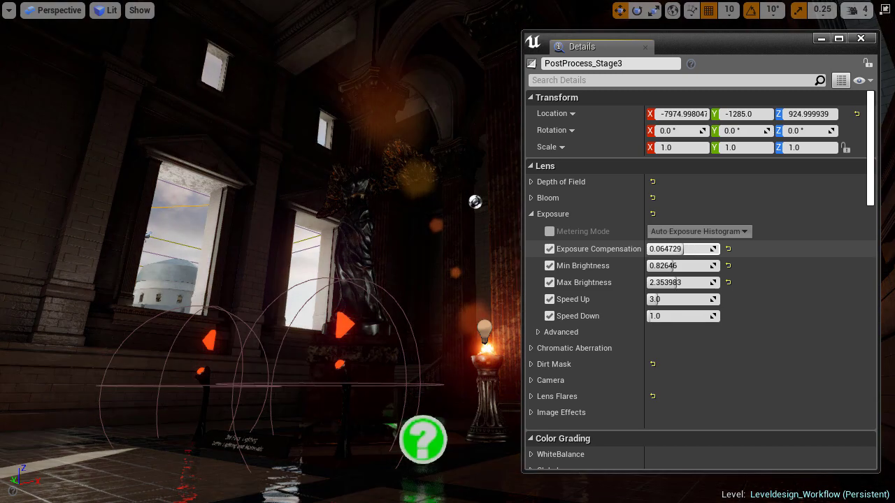
pyautogui.moveTo(482, 237); pyautogui.dragTo(498, 241, button='right')
pyautogui.click(533, 216)
# Step: Enable a Global color grading override on the post-process volume and adjust its color and value
pyautogui.click(530, 352)
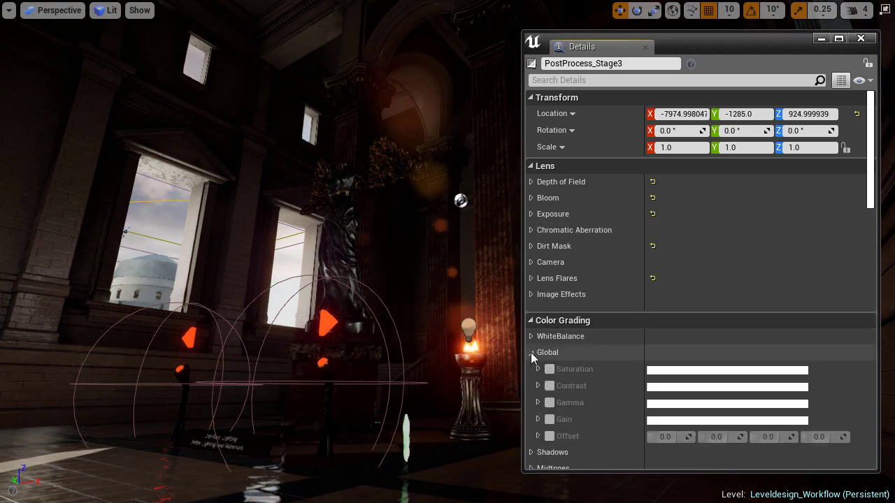
pyautogui.scroll(-1, 533, 360)
pyautogui.click(547, 364)
pyautogui.click(538, 364)
pyautogui.scroll(-1, 596, 395)
pyautogui.moveTo(596, 395); pyautogui.dragTo(575, 383)
pyautogui.moveTo(580, 447)
pyautogui.mouseDown()
pyautogui.moveTo(562, 447)
pyautogui.moveTo(572, 447)
pyautogui.mouseUp()
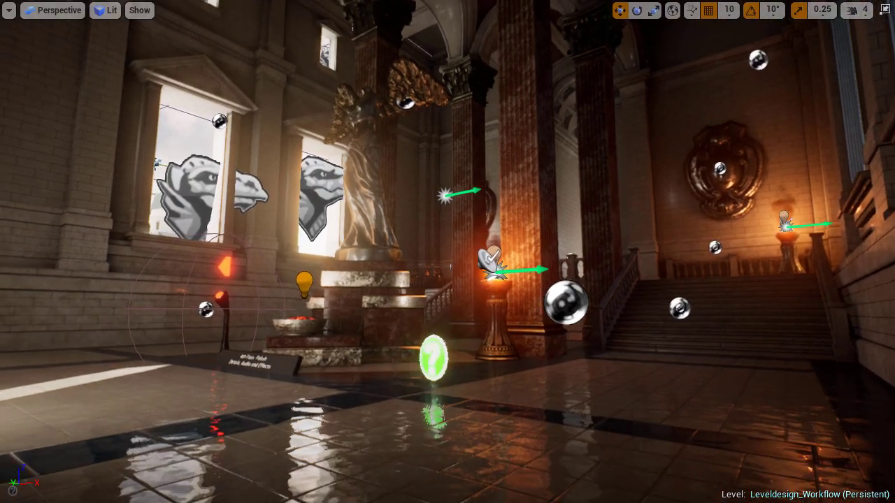
# Step: Examine the statue, braziers, lights and fire effects in the 4th Pass Polish hall
pyautogui.moveTo(526, 365); pyautogui.dragTo(524, 335, button='right')
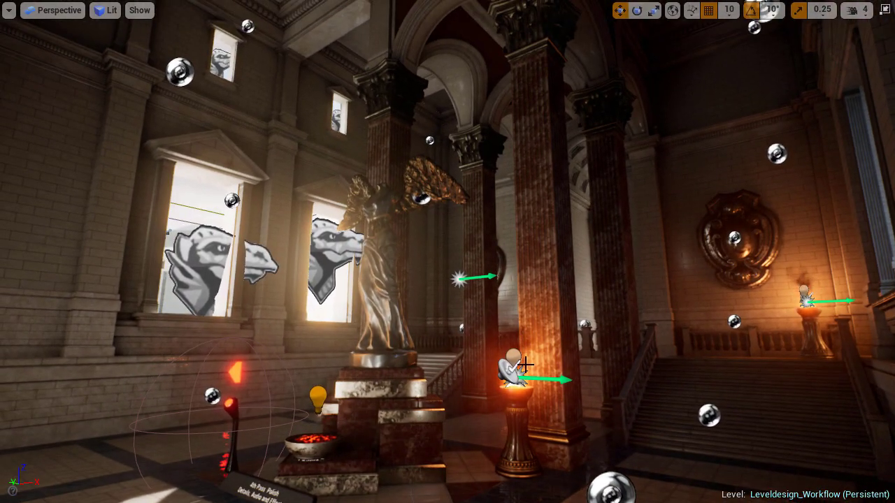
pyautogui.moveTo(520, 388); pyautogui.dragTo(592, 451, button='right')
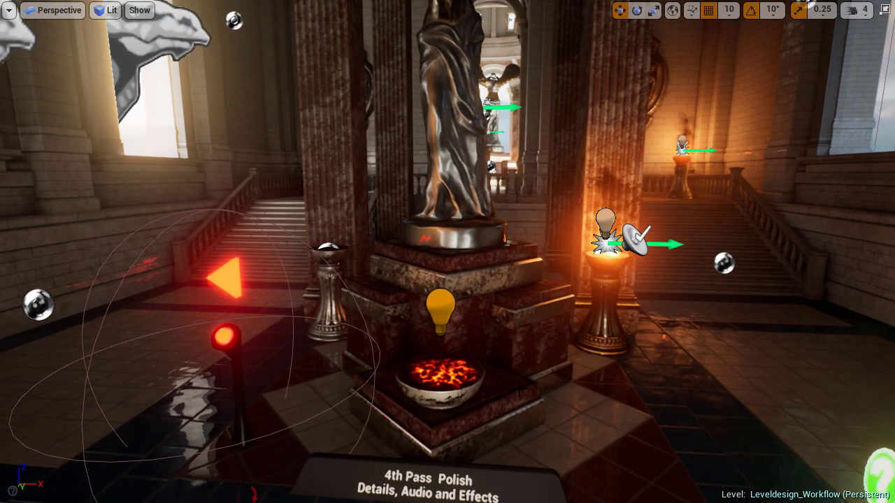
pyautogui.moveTo(520, 388)
pyautogui.mouseDown(button='right')
pyautogui.moveTo(522, 424)
pyautogui.moveTo(514, 384)
pyautogui.moveTo(519, 394)
pyautogui.moveTo(505, 394)
pyautogui.mouseUp(button='right')
pyautogui.press('w')
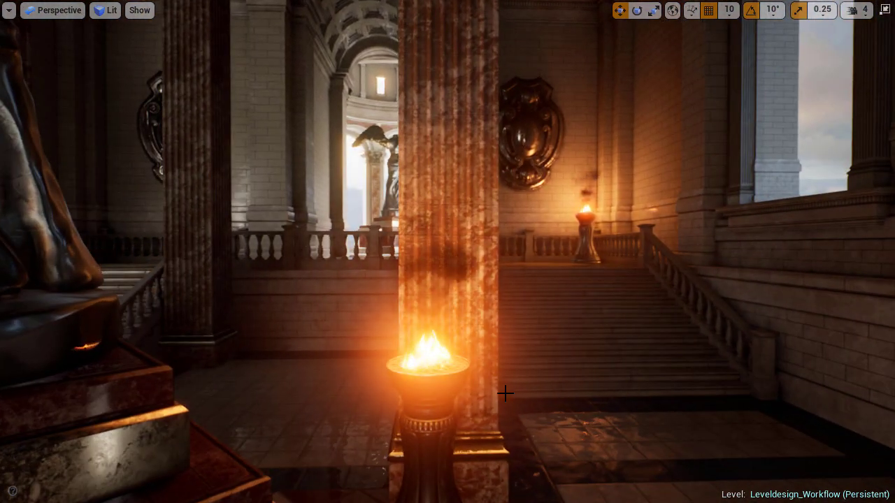